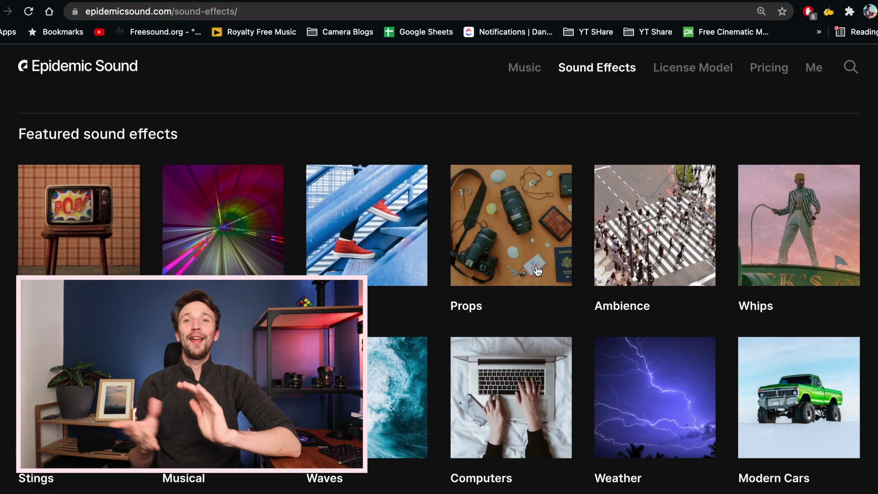
- Scroll down the Epidemic Sound sound effects category page
scroll(536, 270, "down", 5)
scroll(537, 271, "down", 6)
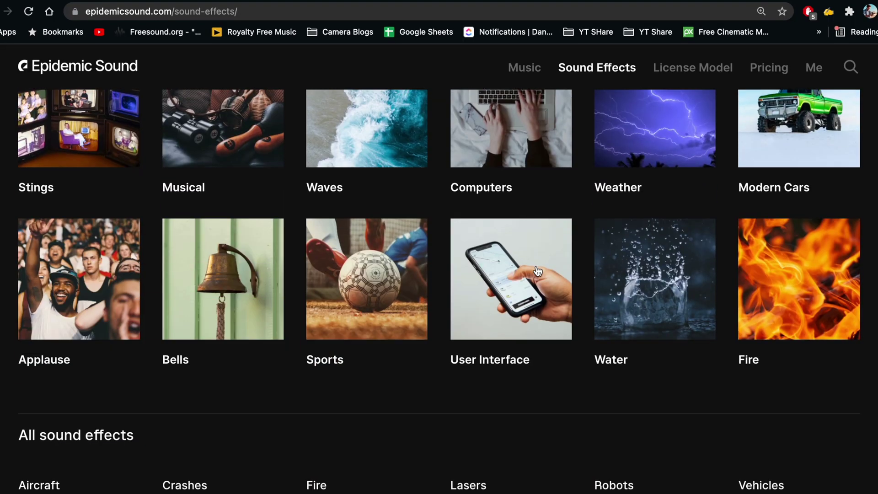
- Switch to Epidemic Sound's Music section and browse the Featured list
scroll(536, 268, "up", 10)
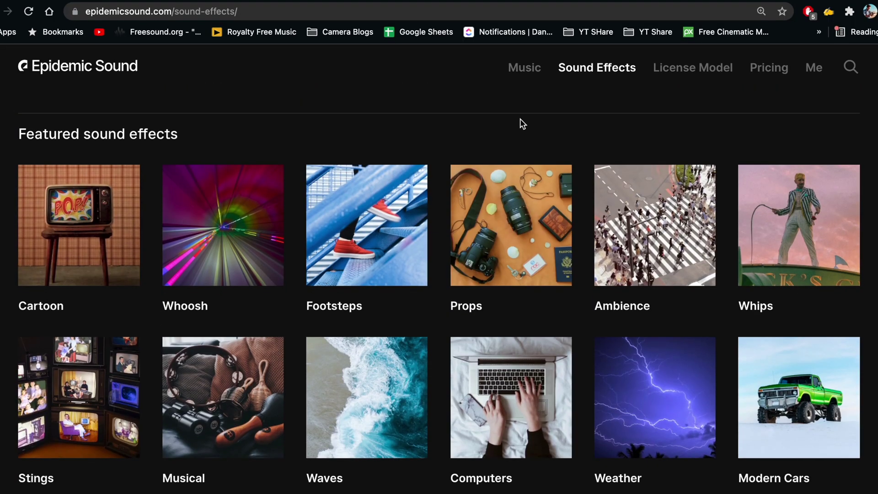
left_click(525, 72)
scroll(455, 234, "down", 7)
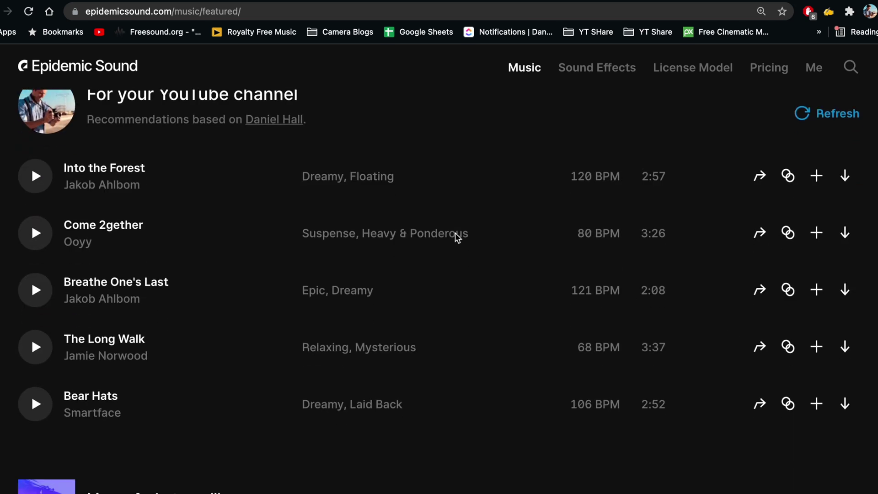
scroll(455, 232, "down", 4)
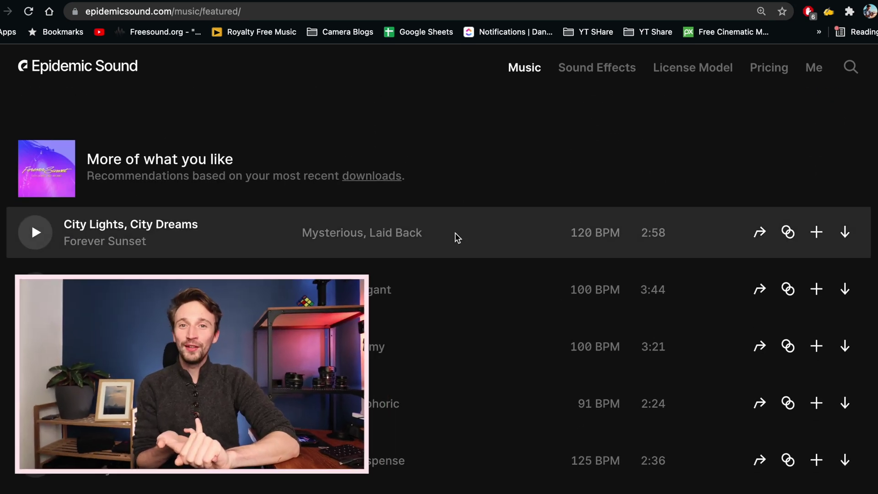
scroll(455, 233, "up", 11)
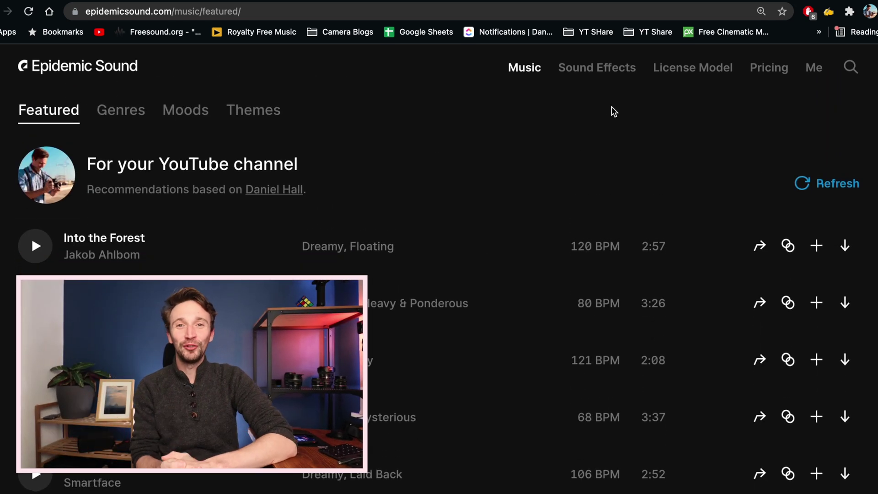
- Open the Genres tab and scroll through categories like Rock, Funk, Classical and Jazz
left_click(144, 116)
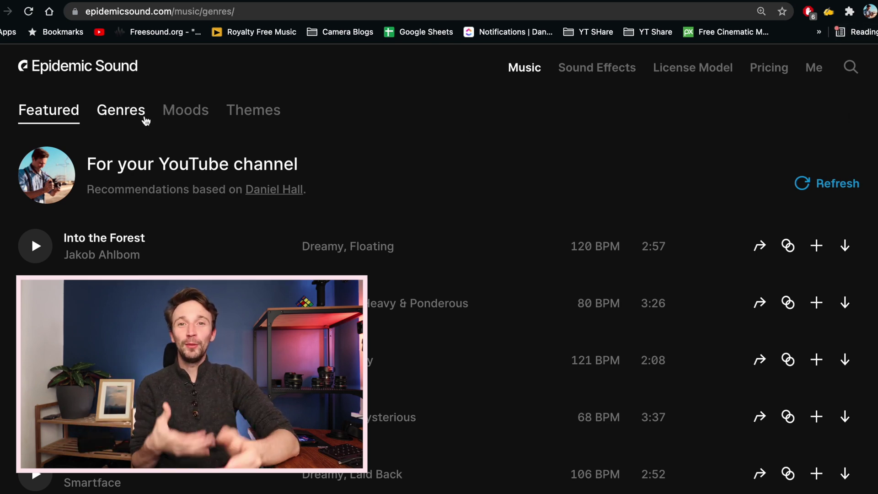
scroll(143, 116, "down", 4)
scroll(439, 293, "down", 2)
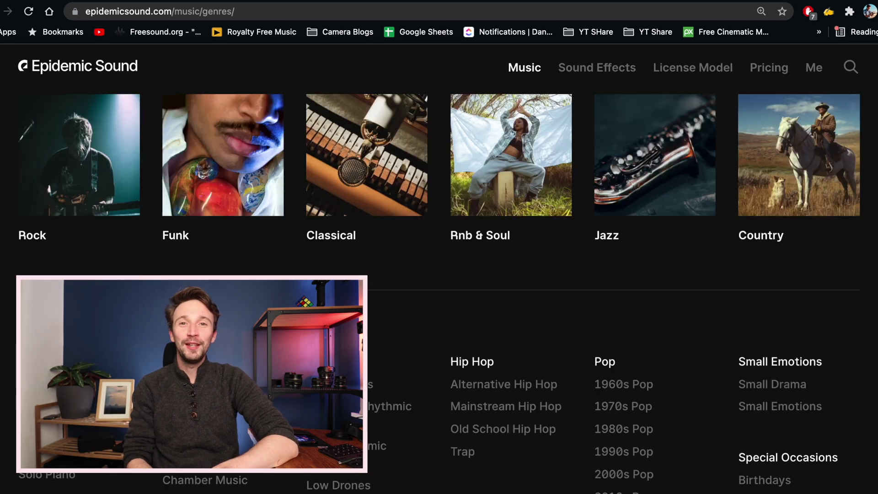
scroll(439, 293, "up", 6)
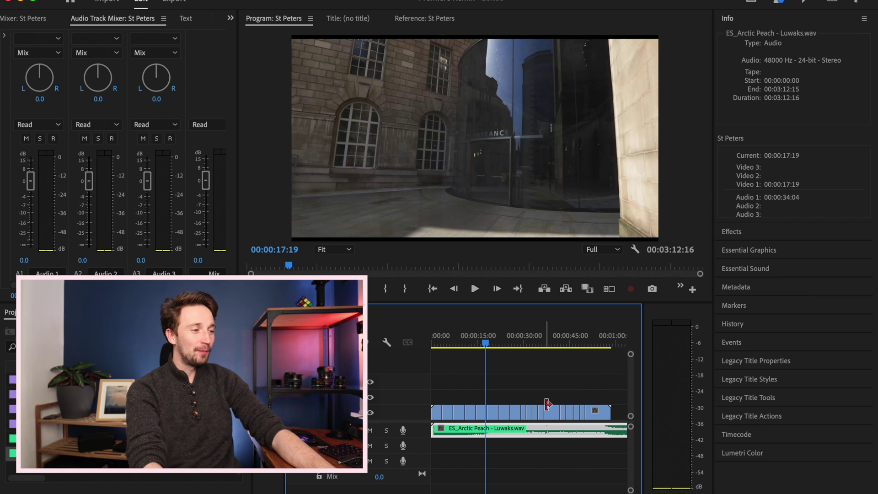
left_click(612, 342)
mouse_move(613, 341)
left_mouse_down()
mouse_move(585, 341)
mouse_move(613, 341)
left_mouse_up()
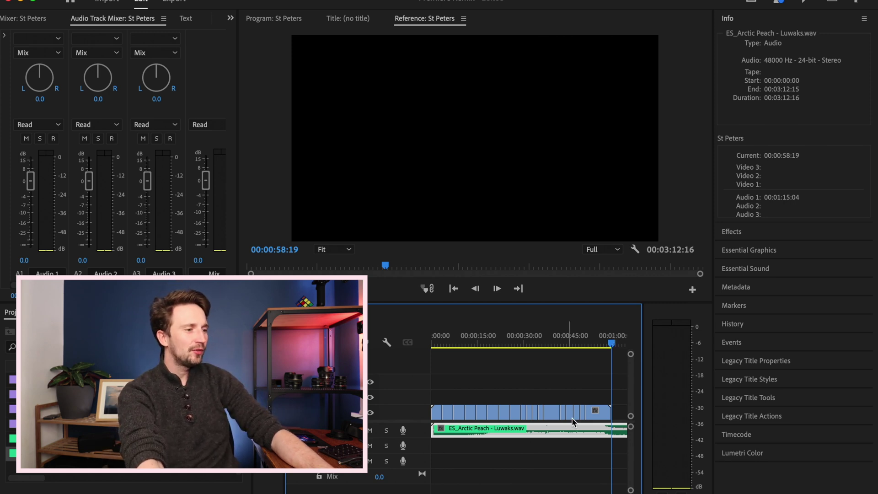
scroll(569, 446, "down", 10)
scroll(568, 445, "down", 2)
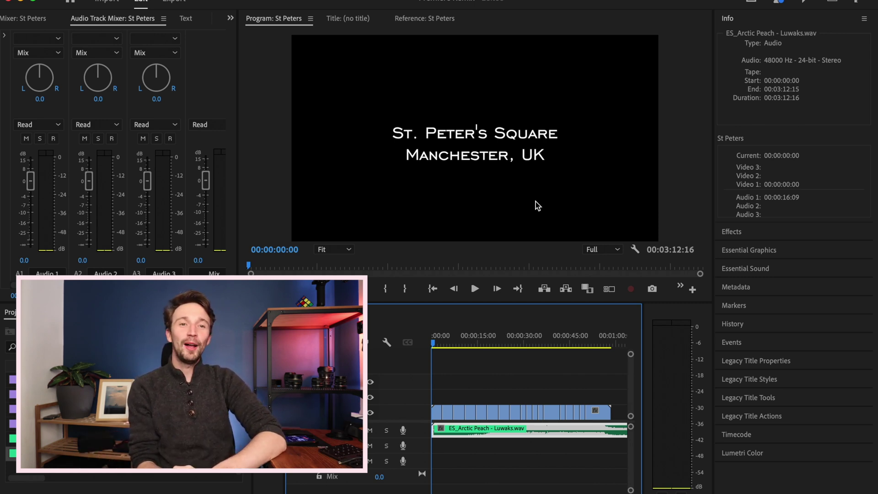
- Expand the Essential Sound panel and dock it left of the Program monitor
left_click(783, 269)
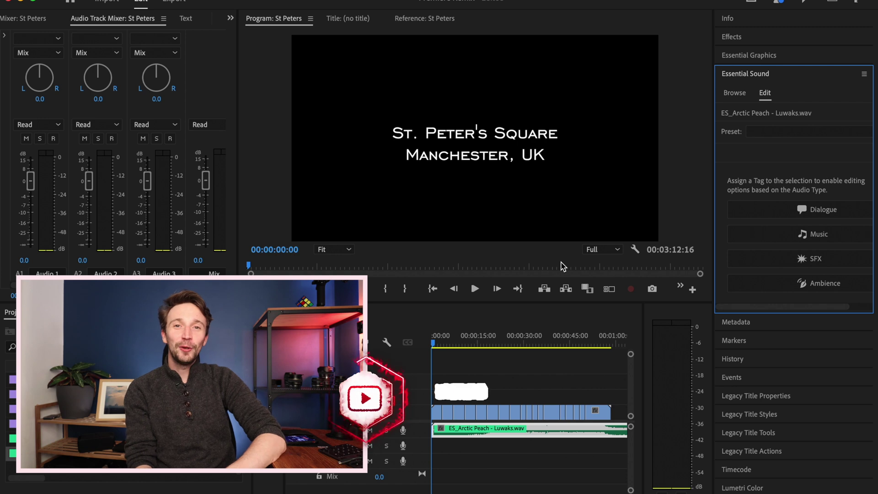
left_click(366, 0)
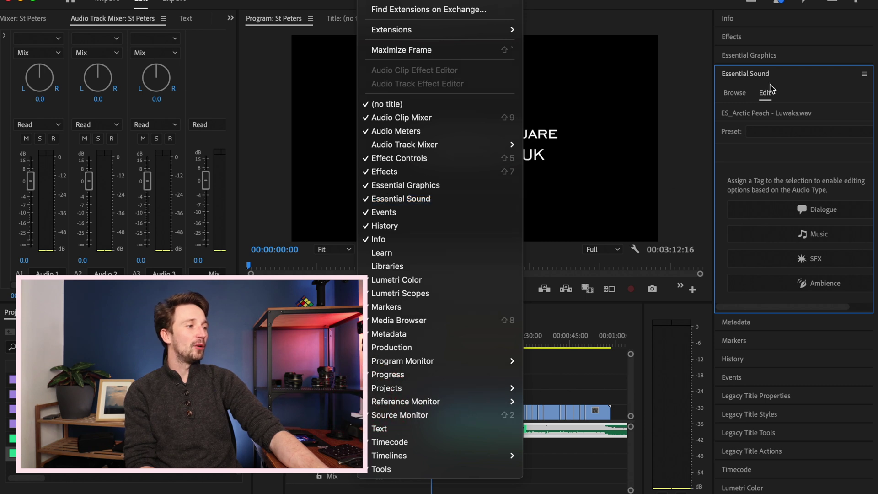
left_click(749, 81)
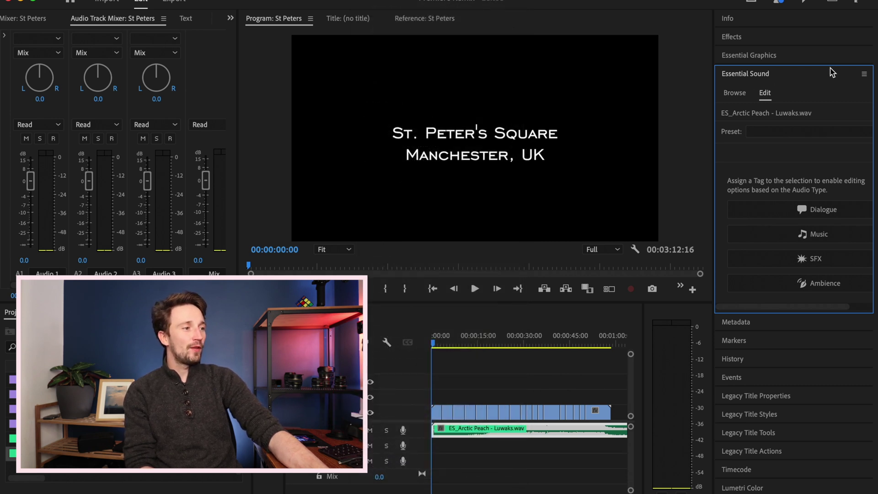
left_click_drag(757, 75, 247, 151)
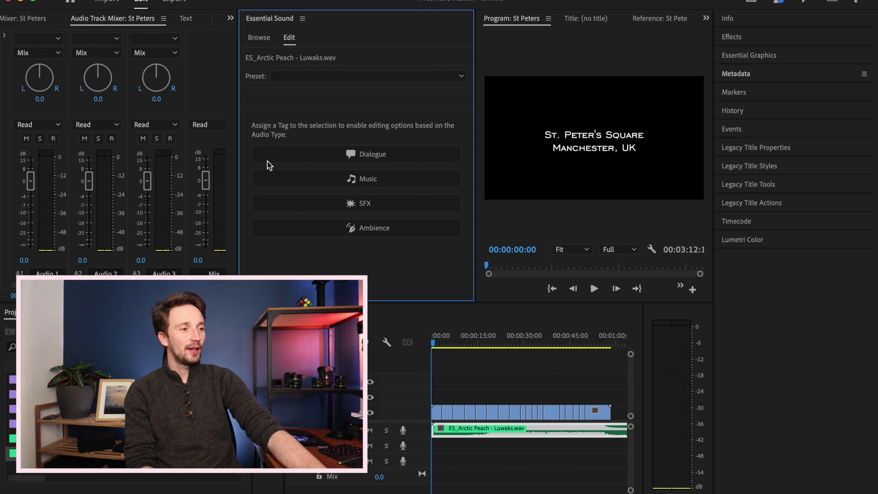
- Select the ES_Arctic Peach clip and tag it as Music in Essential Sound
left_click(555, 383)
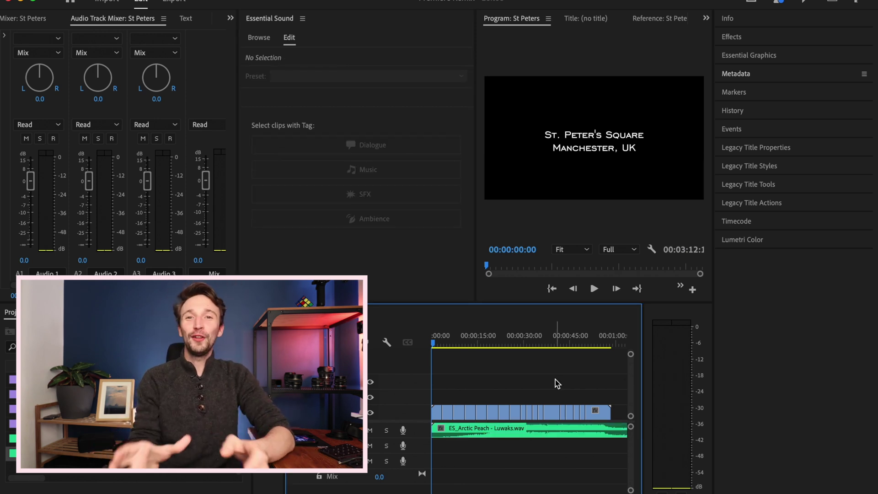
left_click(542, 430)
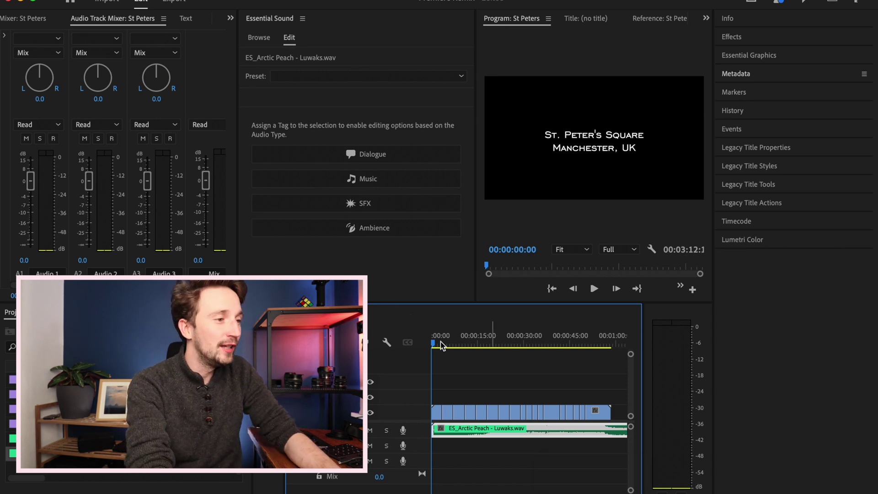
left_click(408, 101)
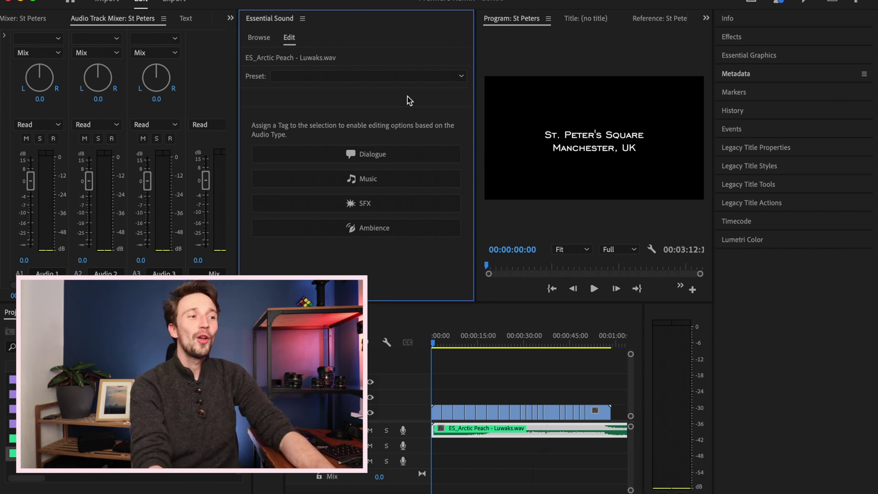
left_click(393, 178)
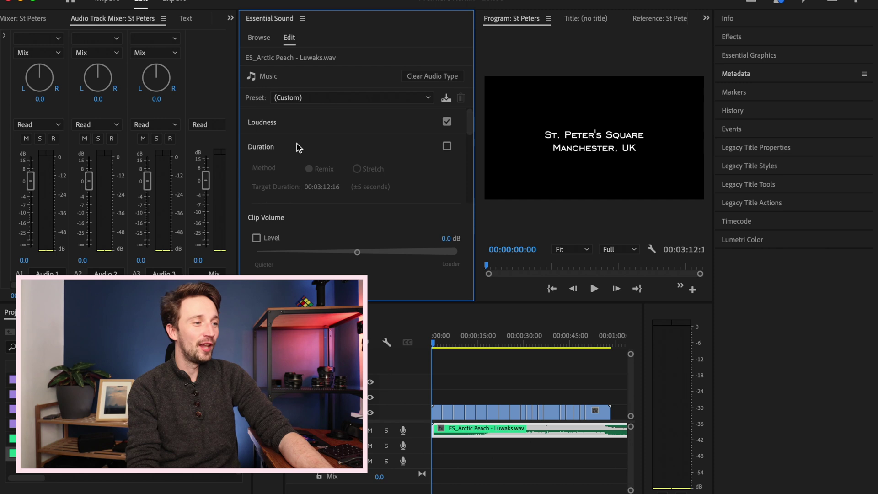
- Enable Remix duration adjustment and start editing the 00:03:12:16 target duration
left_click(446, 146)
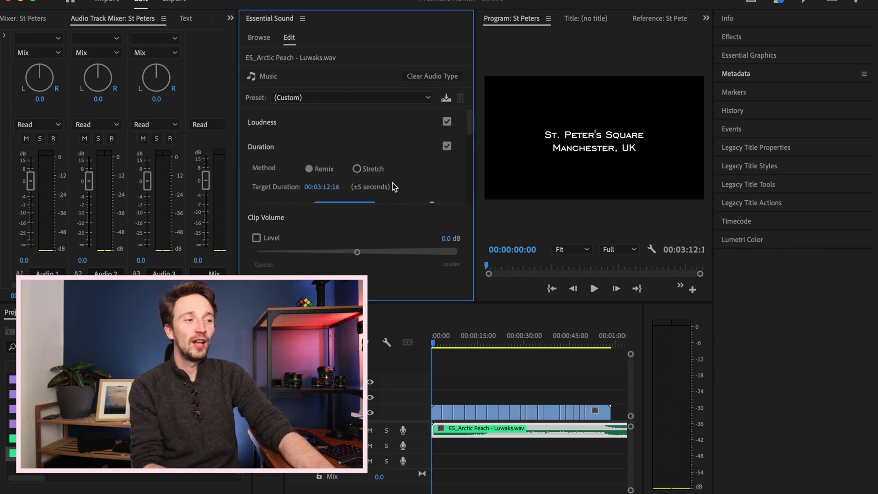
scroll(392, 185, "down", 2)
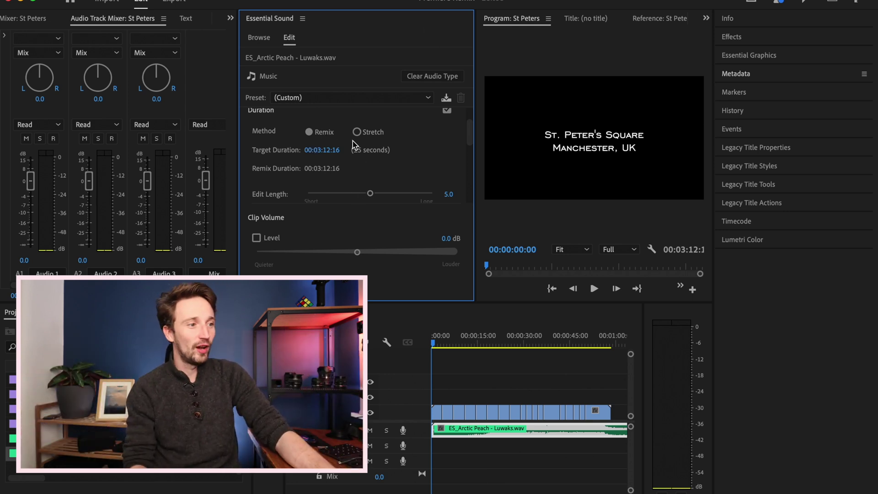
left_click(322, 150)
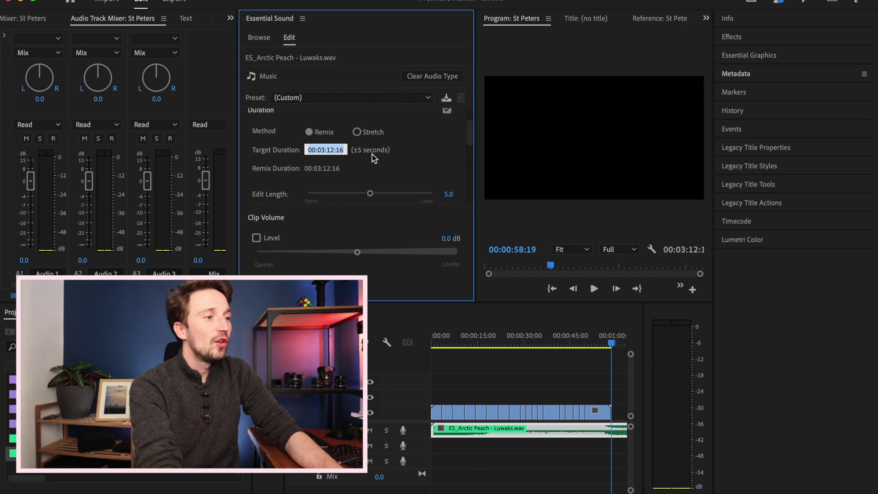
- Set the target duration to 1:00 and apply the remix
left_click(321, 148)
key("BackSpace")
type("0")
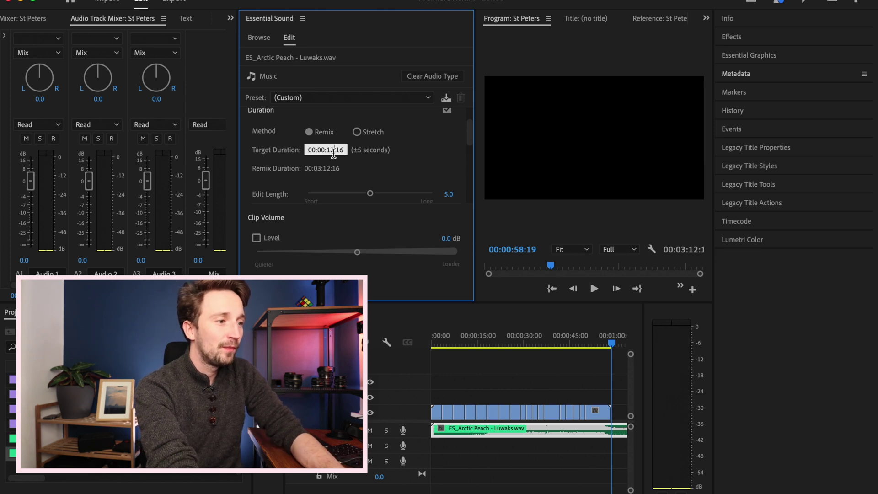
key("BackSpace")
type("59")
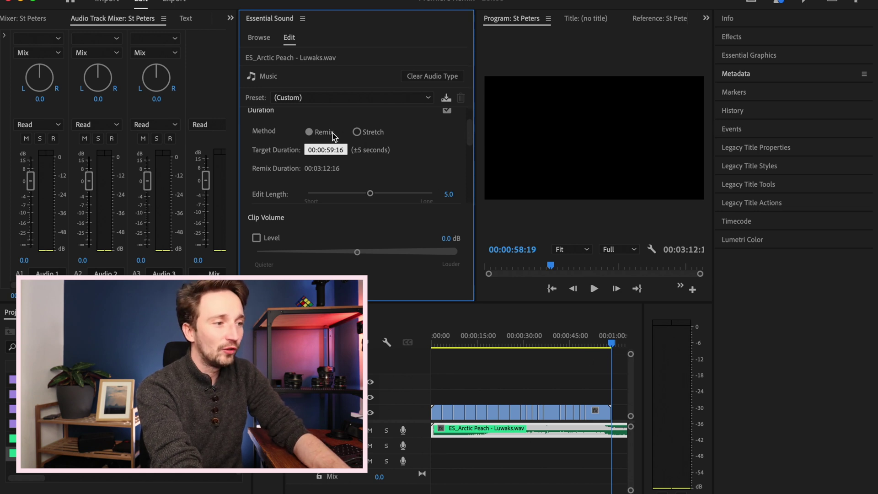
key("BackSpace")
type("1")
key("Right")
key("Right")
key("Right")
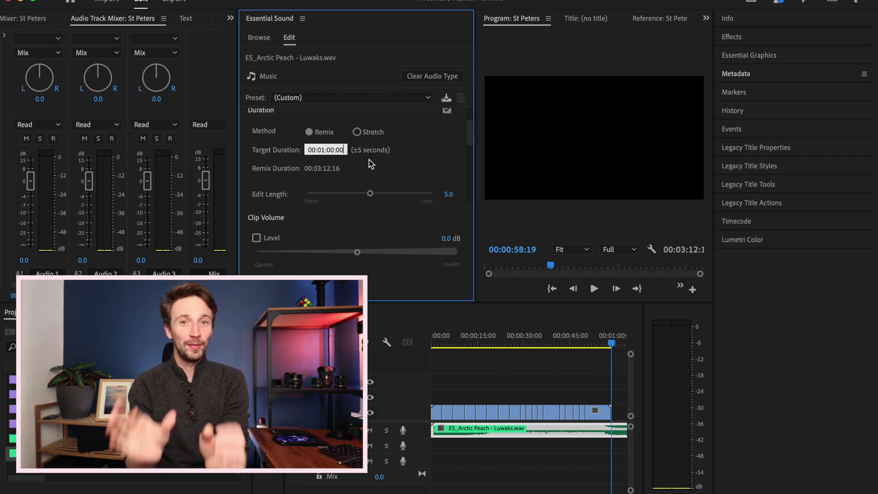
key("Return")
scroll(327, 140, "down", 1)
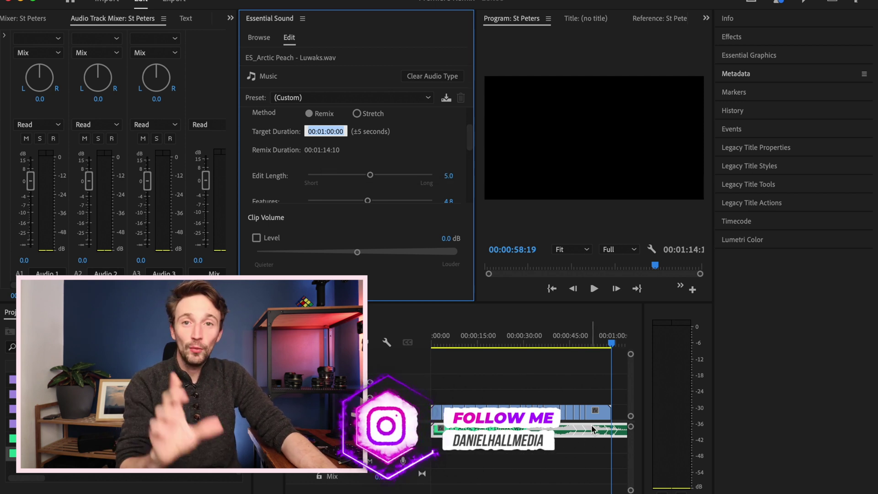
- Change the target duration to 0:45, then 0:49, remixing the music to 00:01:03:01
left_click(329, 133)
key("BackSpace")
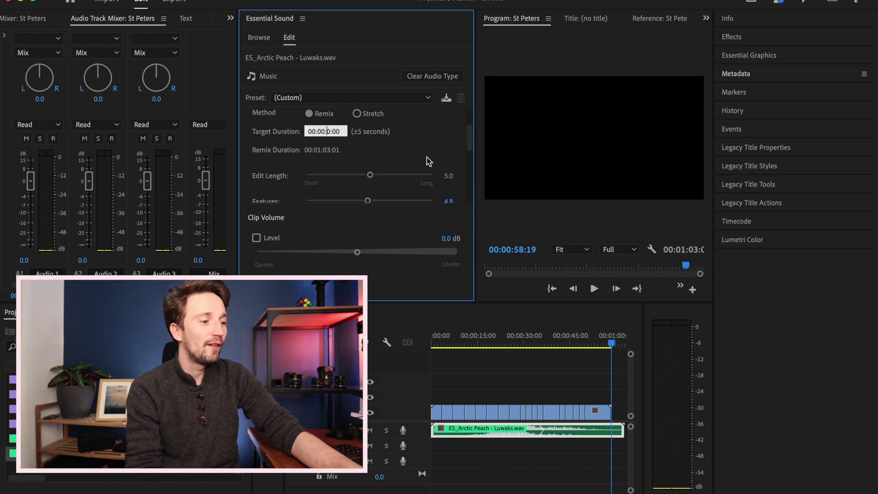
type("5")
key("Return")
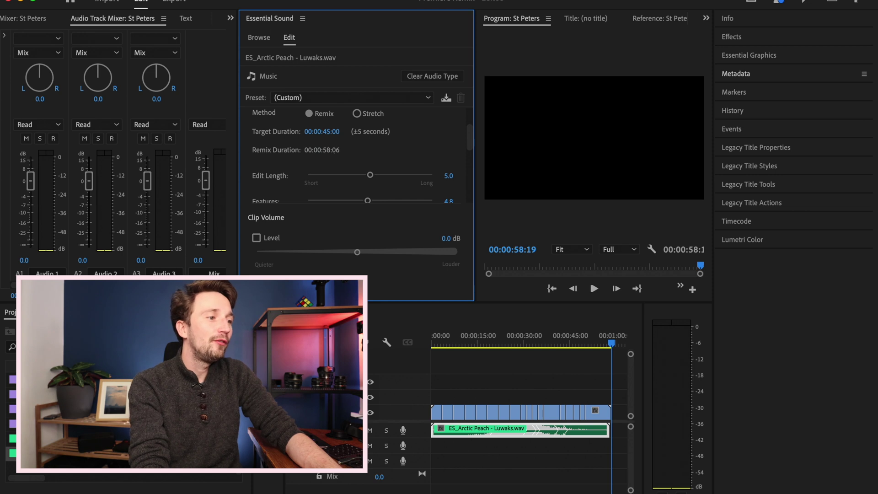
type("9")
key("Return")
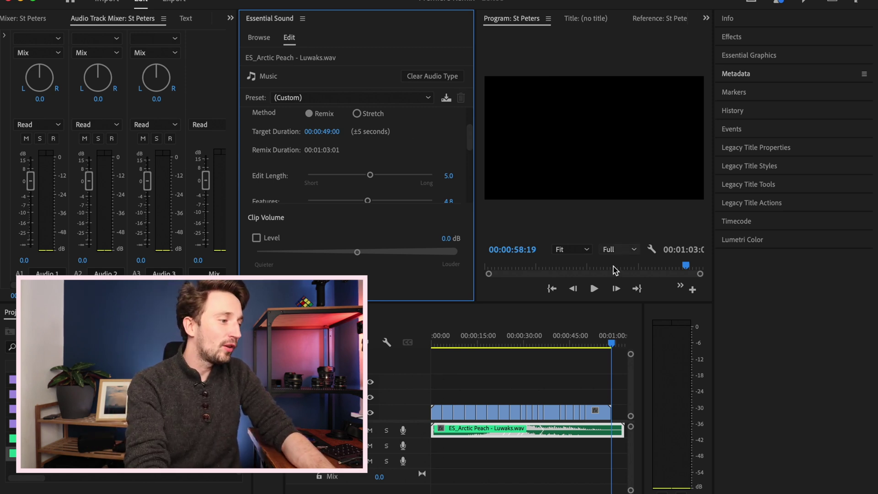
- Trim the music's out point back to the end of the St Peters clip
right_click(616, 430)
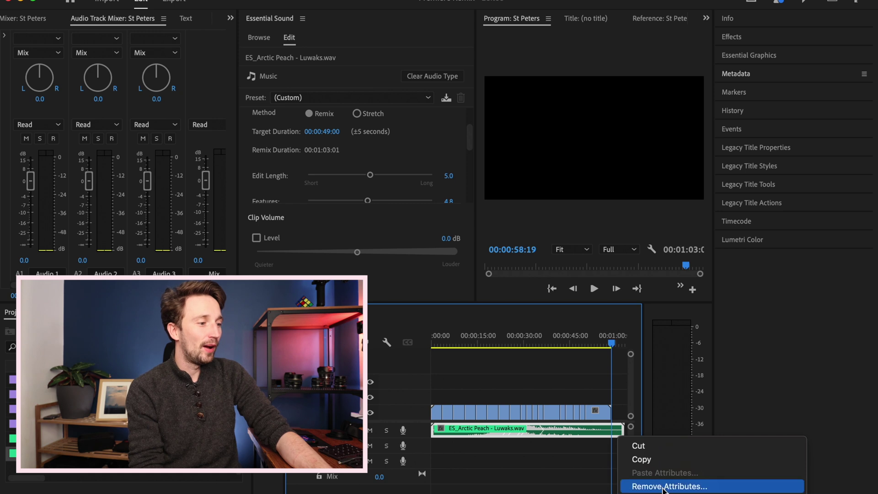
left_click(618, 427)
left_click_drag(618, 427, 610, 428)
right_click(610, 428)
key("Escape")
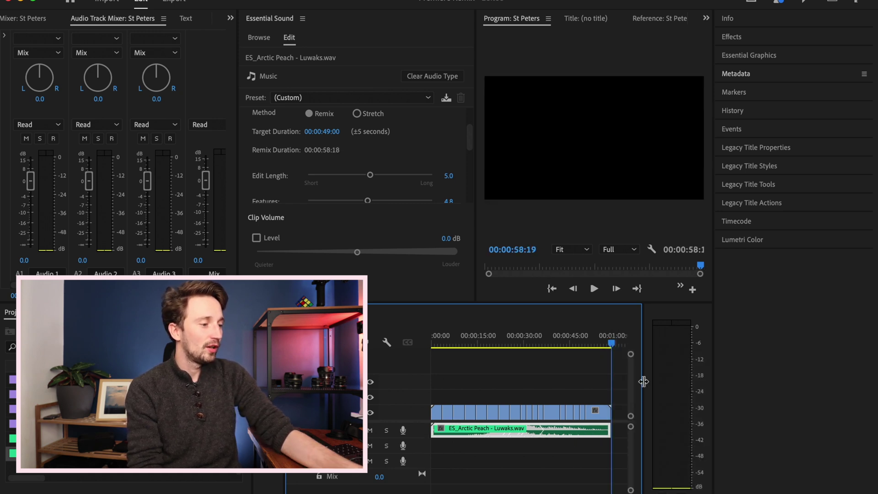
key("equal")
- Apply a Constant Power fade at the music clip's end edit point
right_click(527, 428)
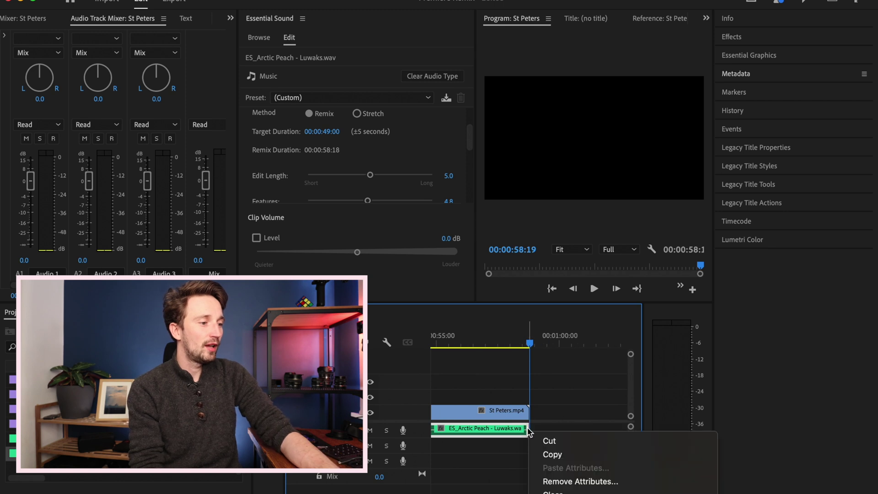
key("Escape")
left_click(541, 438)
right_click(532, 430)
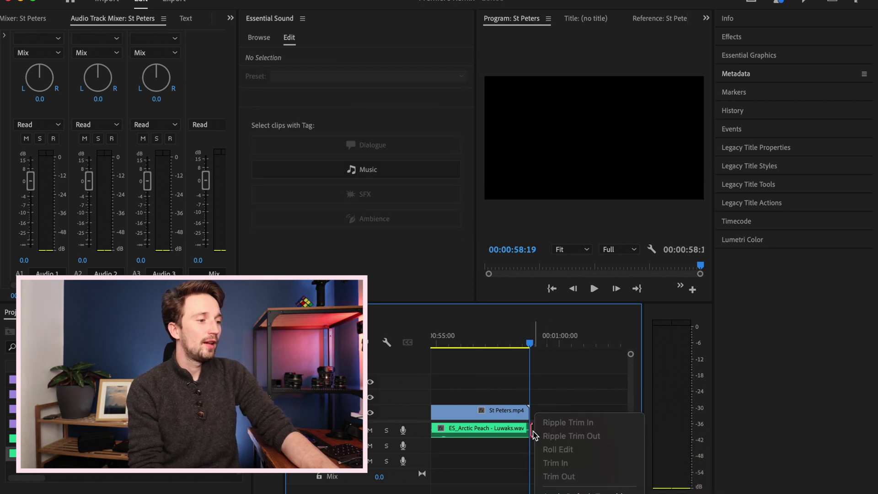
left_click(590, 492)
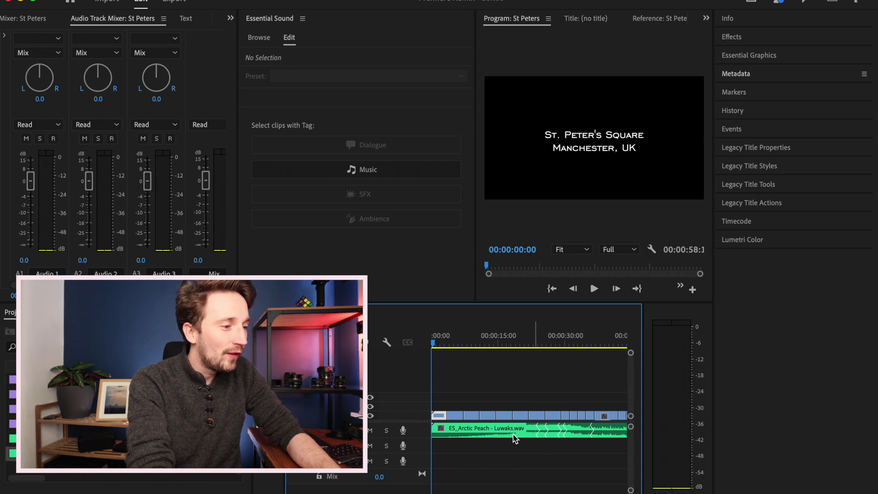
- Expand the A1 track to show the waveform and preview from about 00:00:19:16
double_click(423, 432)
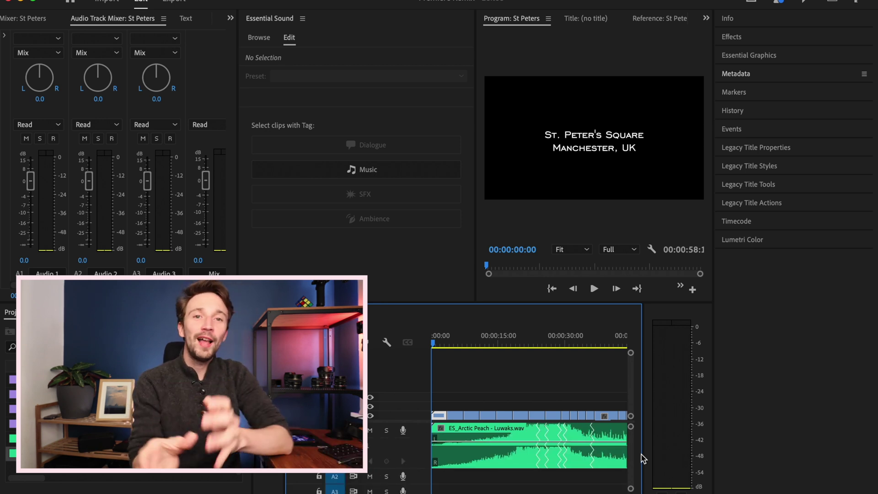
left_click(518, 341)
key("space")
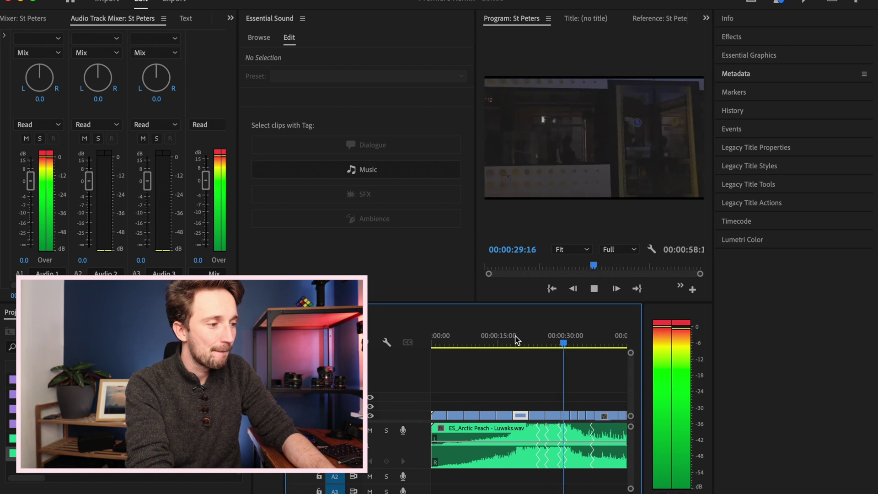
key("space")
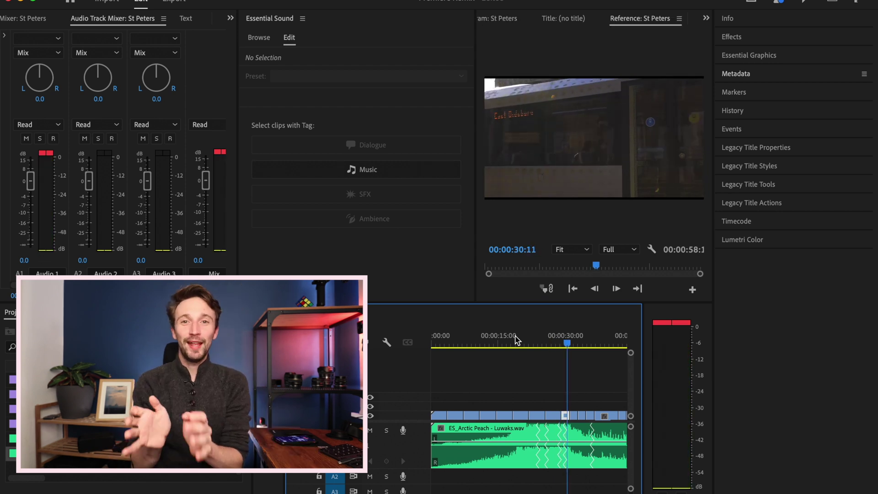